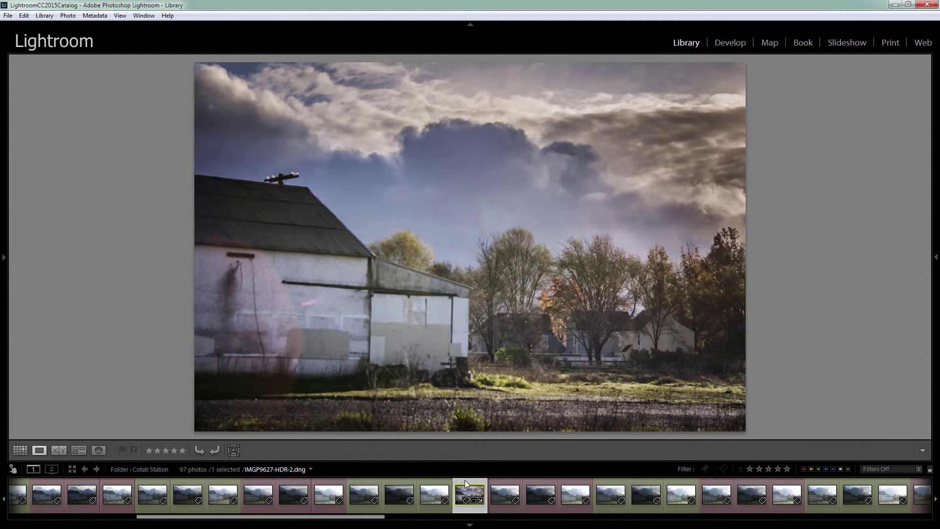
Step: Step through the bracketed barn exposures in Loupe view to the earlier HDR-2 photo
{"action": "key", "text": "Left"}
{"action": "key", "text": "Left"}
{"action": "key", "text": "Left"}
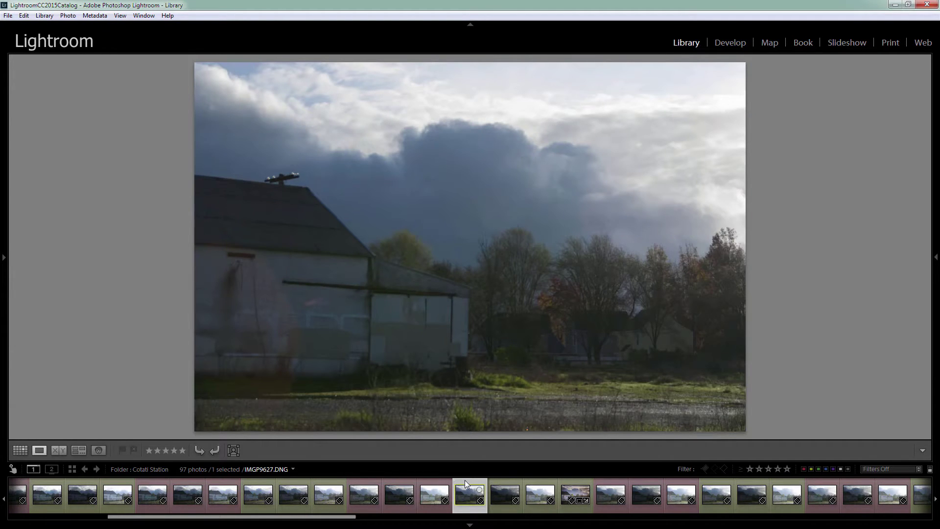
{"action": "key", "text": "Right"}
{"action": "key", "text": "Right"}
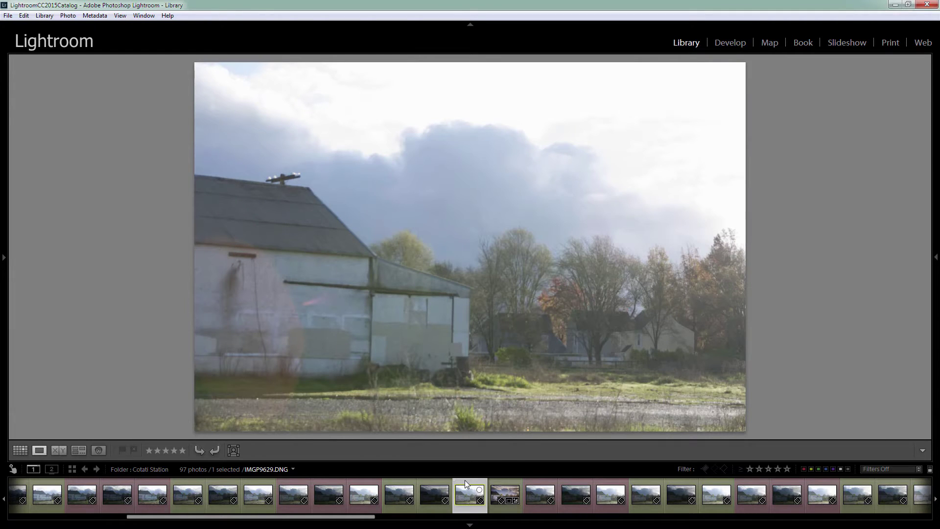
{"action": "key", "text": "Right"}
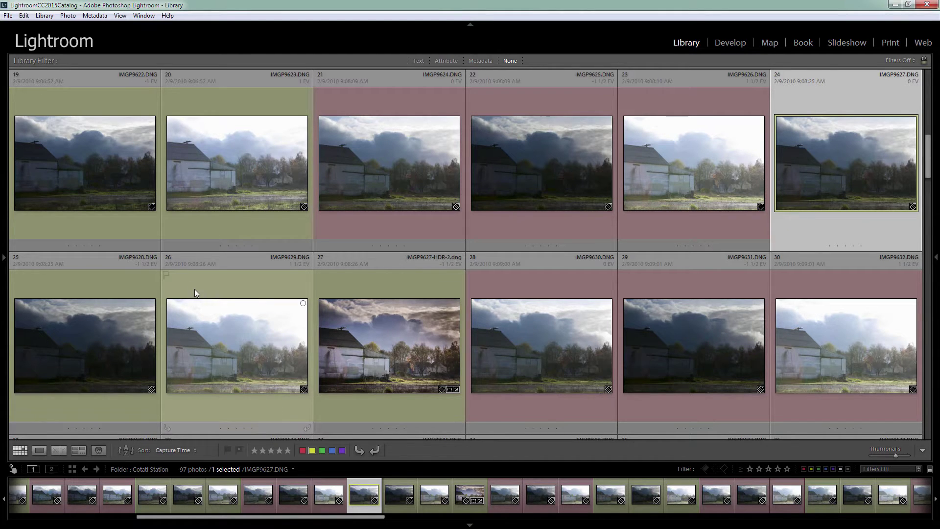
Step: Select IMGP9627–IMGP9629 and choose Photo Merge > HDR from their context menu
{"action": "left_click", "coordinate": [224, 297], "text": "shift"}
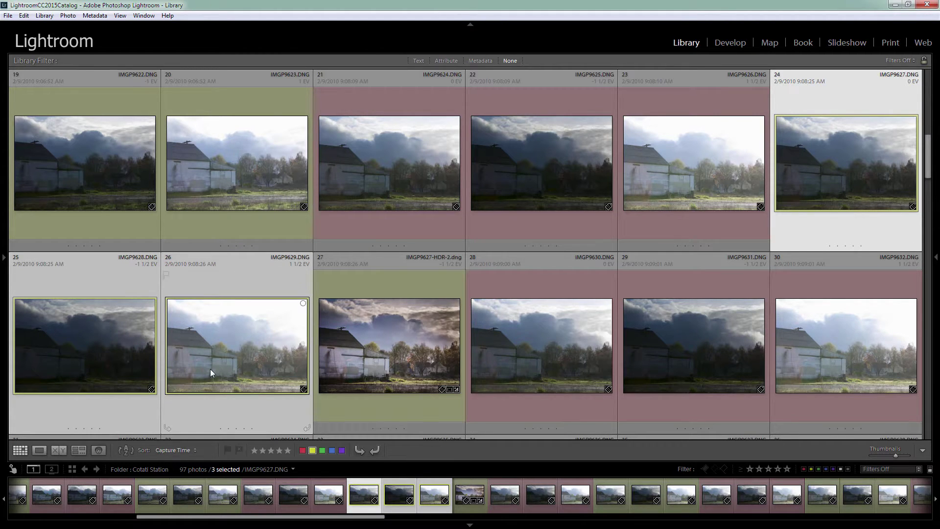
{"action": "right_click", "coordinate": [208, 317]}
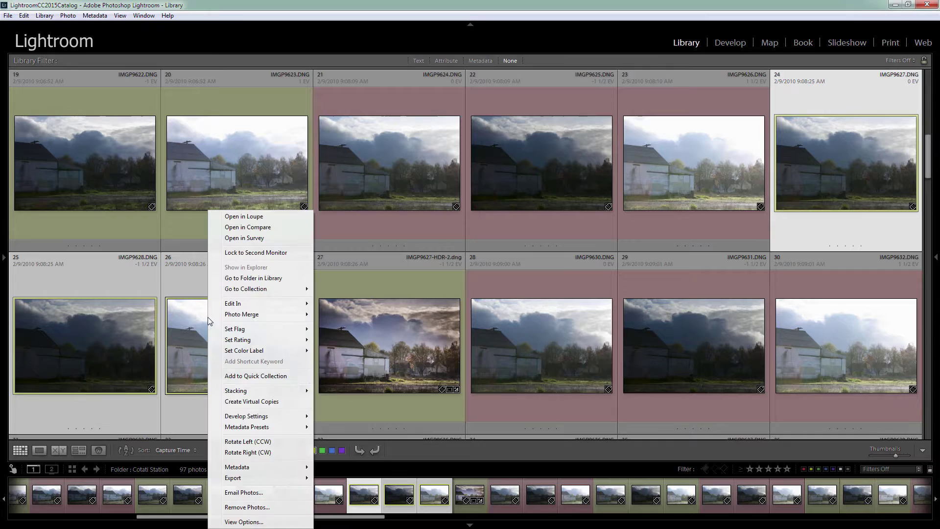
{"action": "mouse_move", "coordinate": [216, 319]}
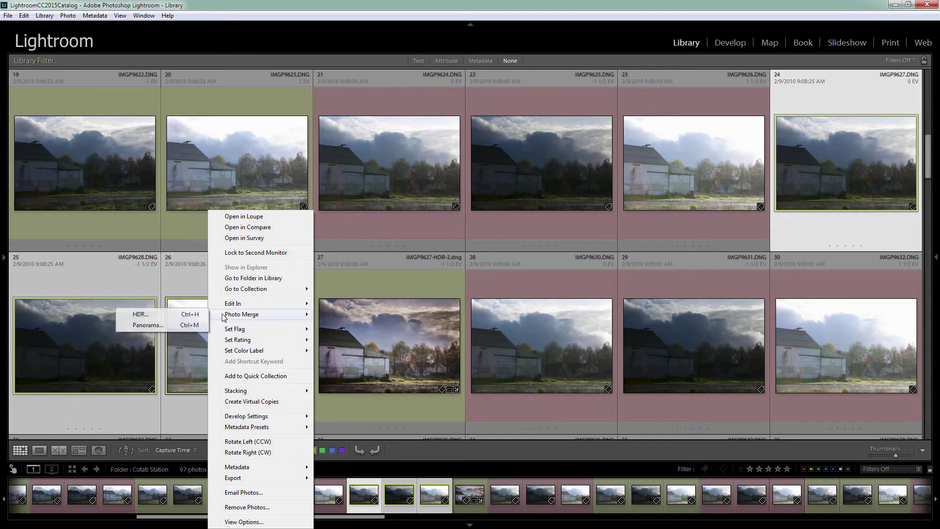
{"action": "left_click", "coordinate": [141, 316]}
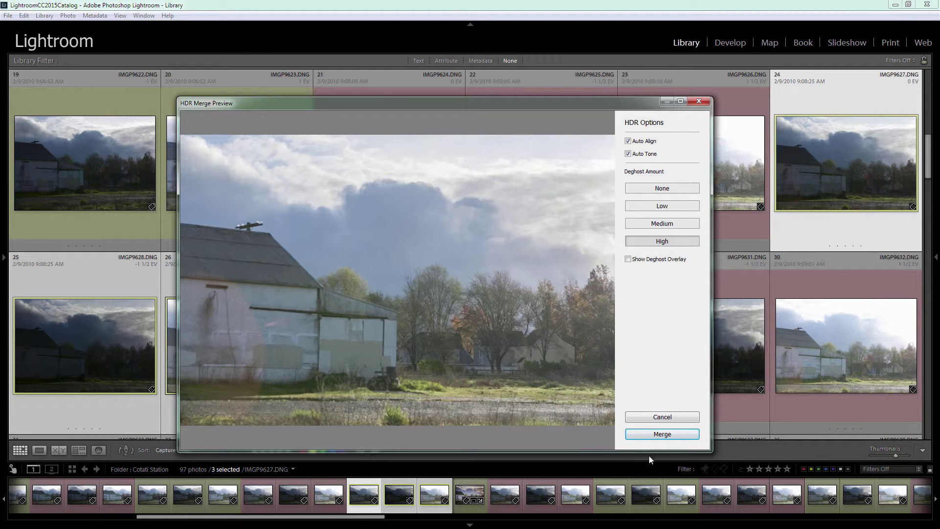
Step: Merge the preview into IMGP9627-HDR.dng, keeping Auto Align, Auto Tone and High deghosting
{"action": "left_click", "coordinate": [662, 435]}
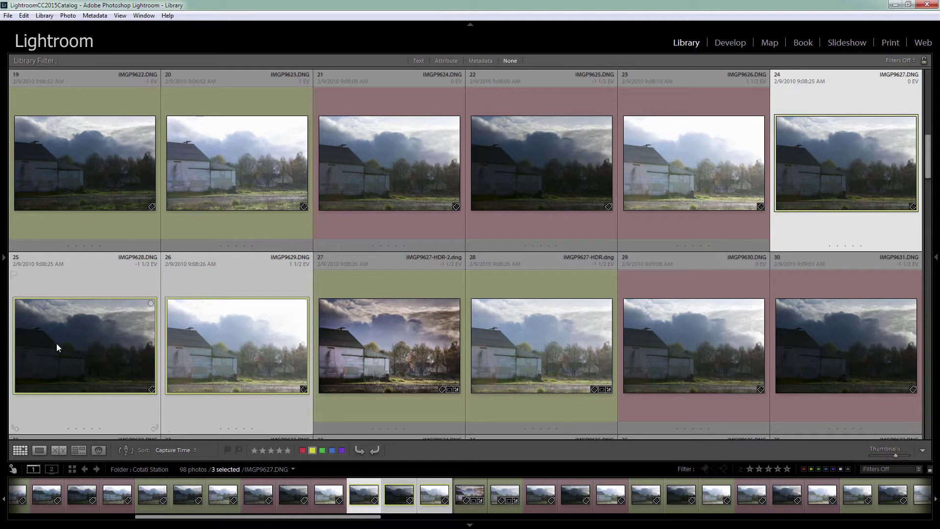
Step: Select the IMGP9627-HDR.dng thumbnail and load it in the Develop module
{"action": "left_click", "coordinate": [533, 289]}
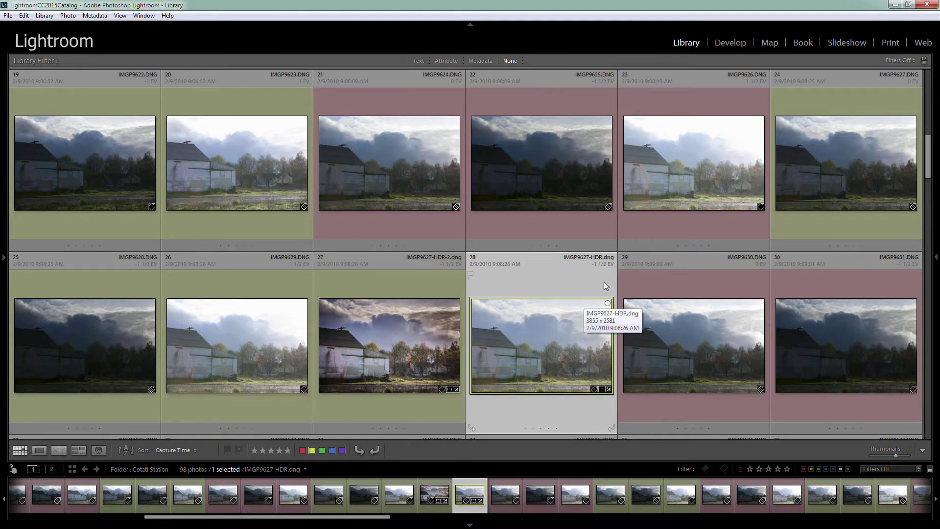
{"action": "left_click", "coordinate": [729, 44]}
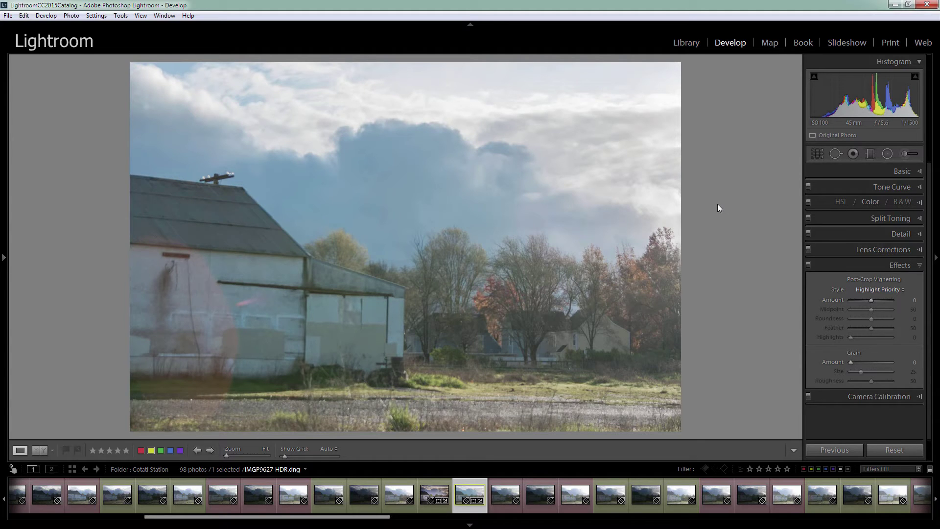
Step: Sample the white barn wall with the WB eyedropper, giving Custom Temp 5500 and Tint +15
{"action": "left_click", "coordinate": [918, 173]}
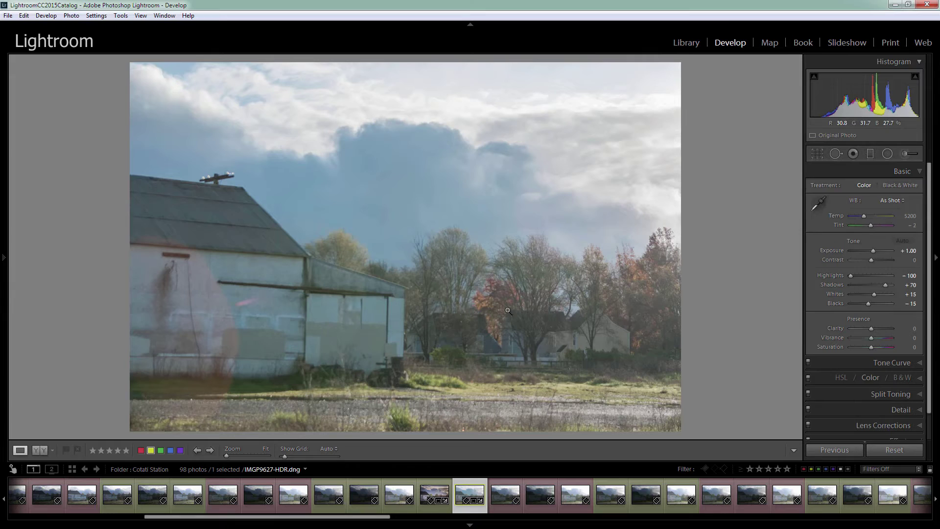
{"action": "left_click", "coordinate": [819, 203]}
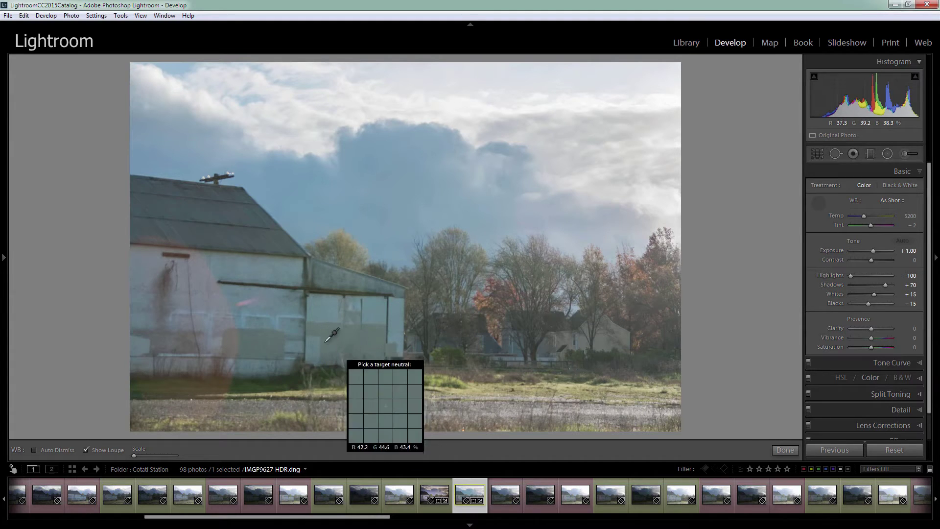
{"action": "left_click", "coordinate": [269, 337]}
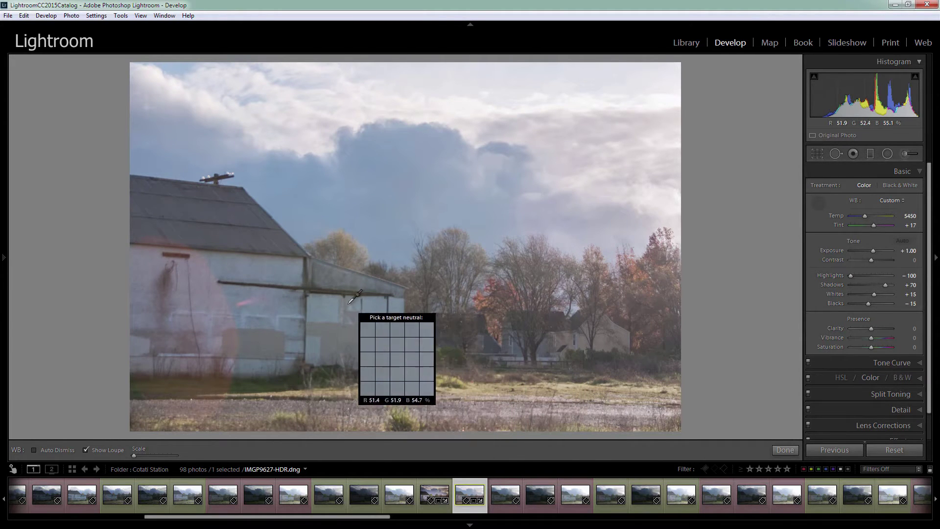
{"action": "left_click", "coordinate": [328, 309]}
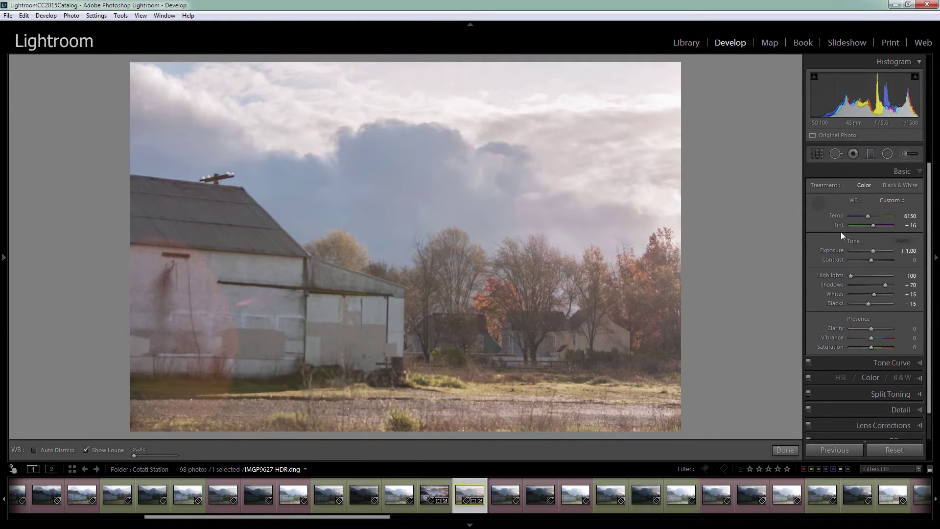
{"action": "left_click", "coordinate": [261, 341]}
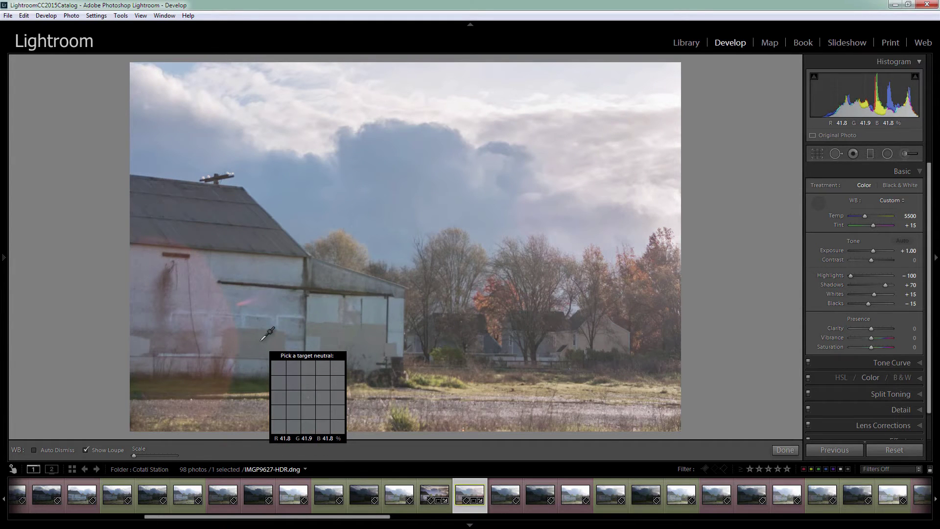
{"action": "left_click", "coordinate": [818, 204]}
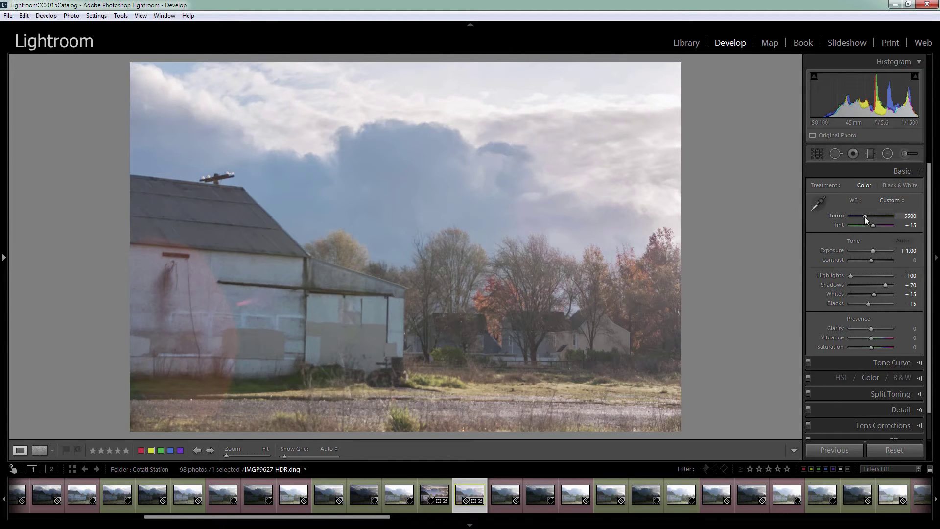
Step: Set Temp to 5929, Whites −100, Blacks +43 and Contrast +62 in the Basic panel
{"action": "left_click_drag", "start_coordinate": [865, 216], "coordinate": [868, 216]}
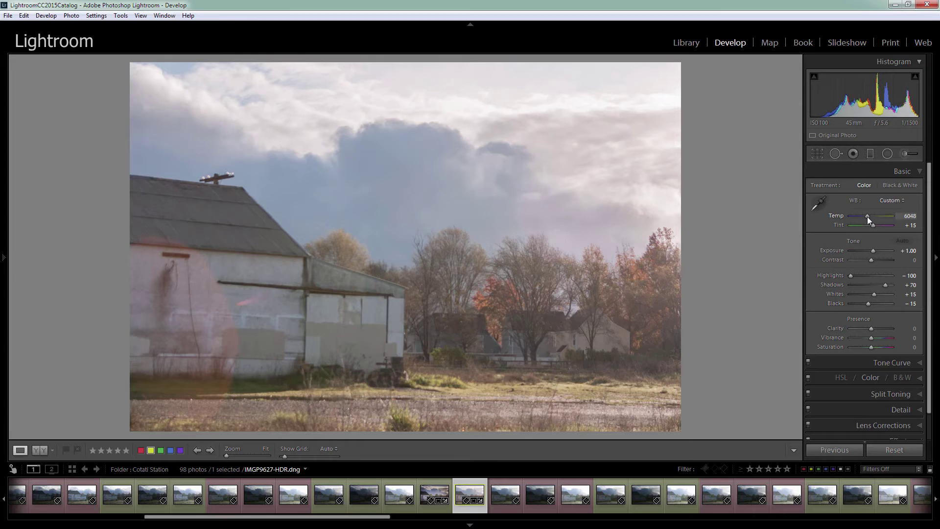
{"action": "left_click_drag", "start_coordinate": [867, 216], "coordinate": [867, 216]}
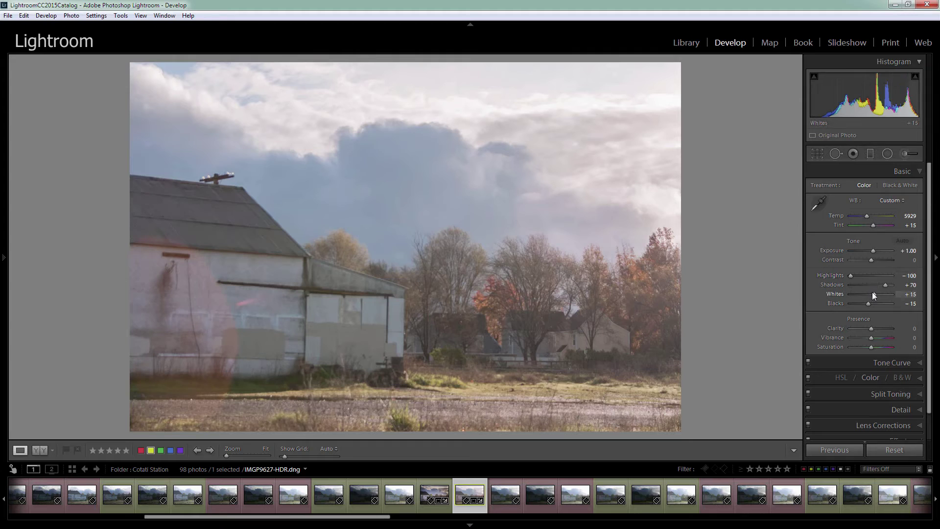
{"action": "left_click_drag", "start_coordinate": [874, 293], "coordinate": [847, 295]}
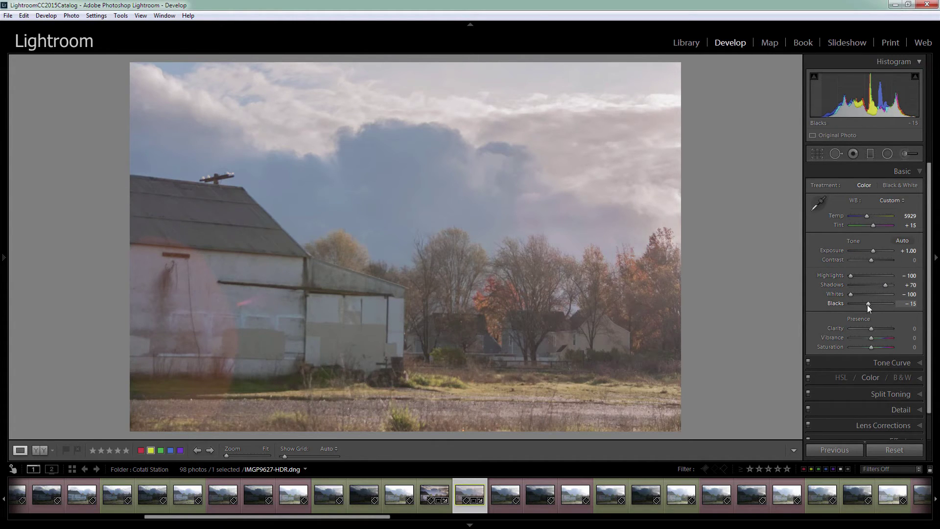
{"action": "left_click_drag", "start_coordinate": [868, 305], "coordinate": [878, 337]}
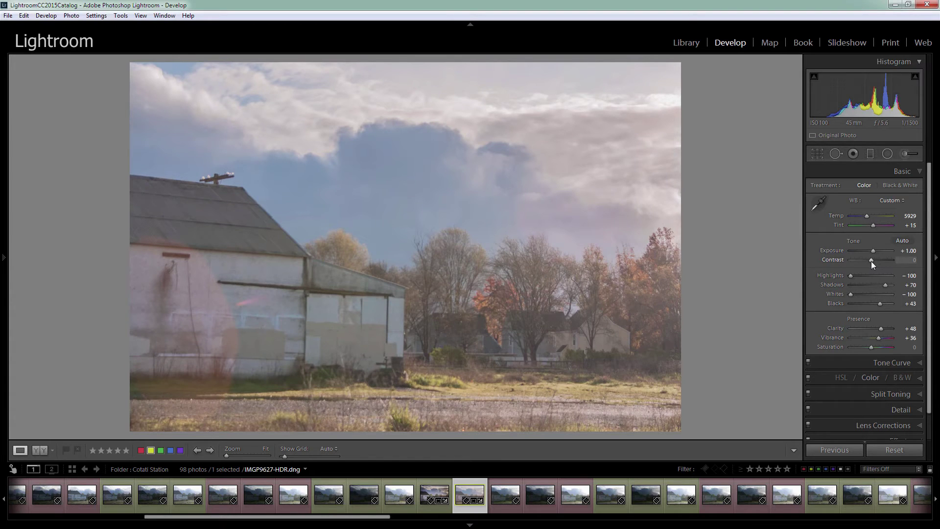
{"action": "left_click_drag", "start_coordinate": [872, 260], "coordinate": [884, 260]}
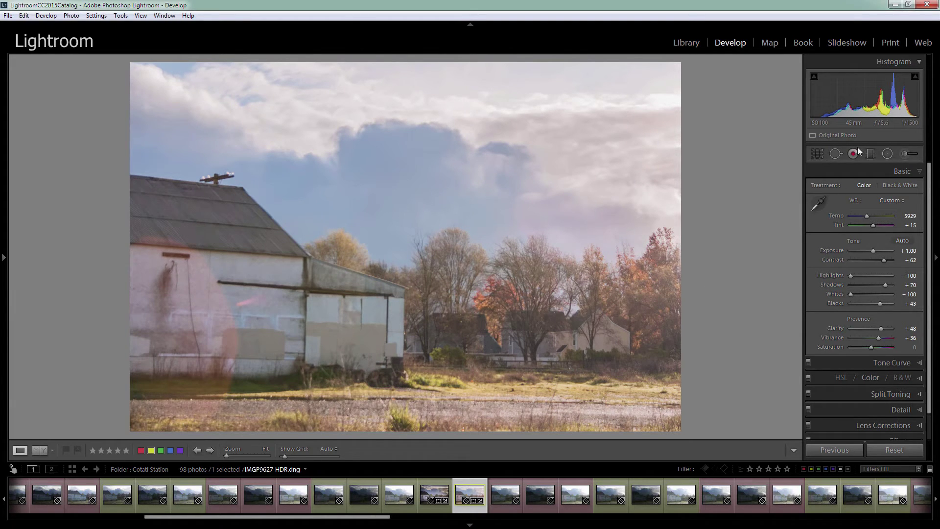
Step: Drag a graduated filter from the sky down to the barn roof and zero its effect sliders
{"action": "left_click", "coordinate": [871, 154]}
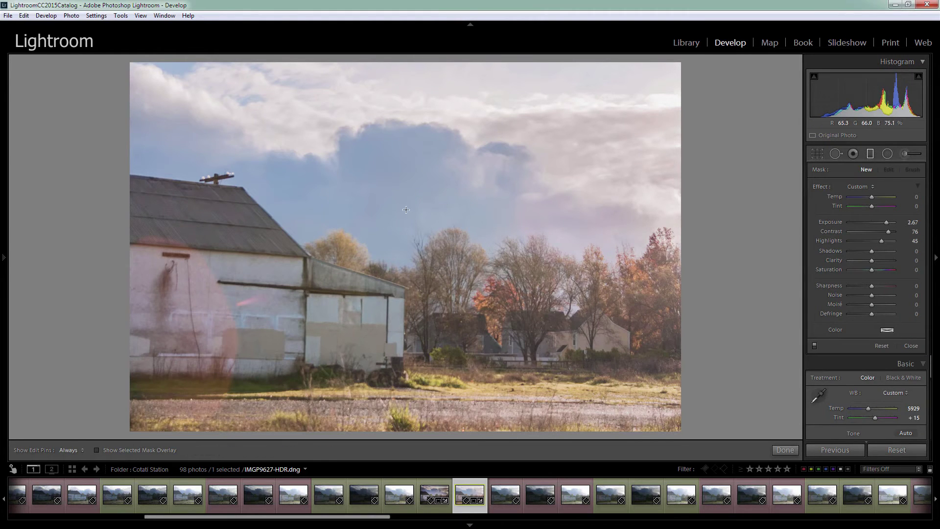
{"action": "left_click_drag", "start_coordinate": [407, 207], "coordinate": [366, 346]}
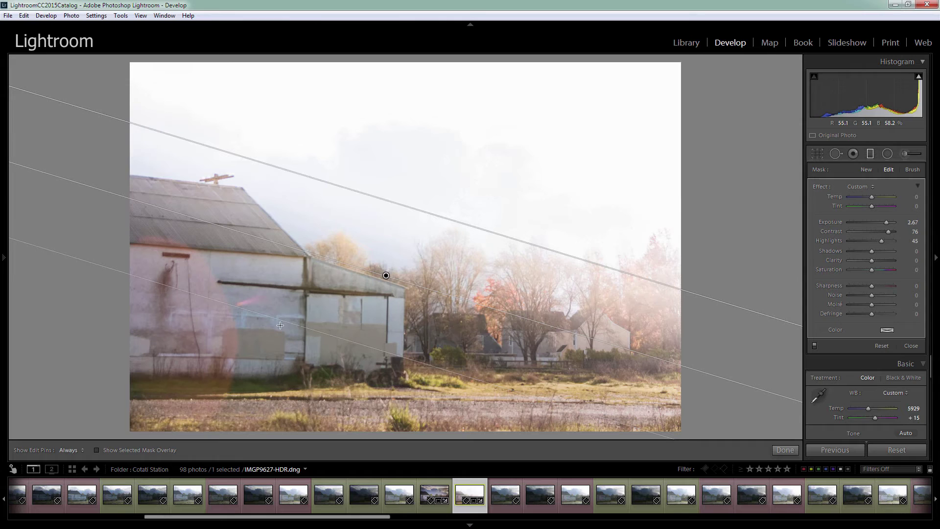
{"action": "double_click", "coordinate": [821, 186]}
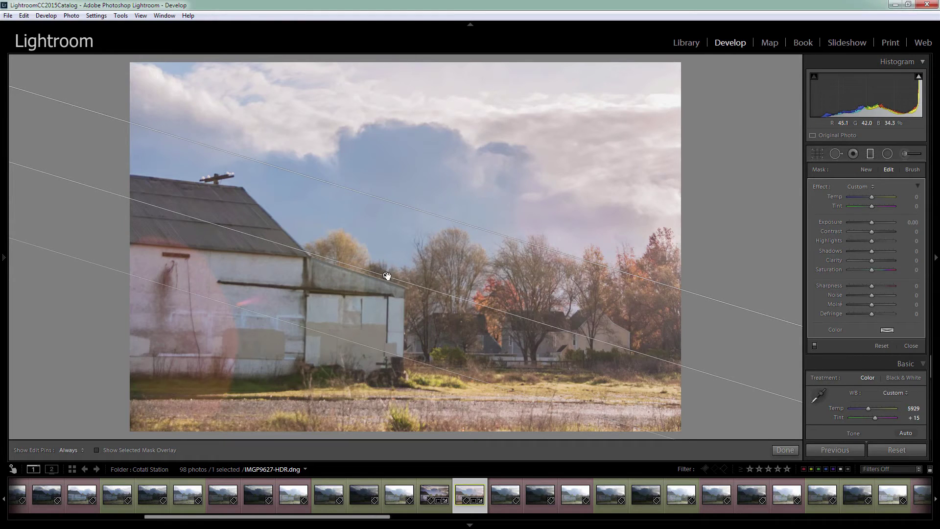
Step: Tilt the sky filter across the trees; set Exposure −0.40, Highlights −56, Clarity 23, Saturation 16
{"action": "left_click_drag", "start_coordinate": [386, 275], "coordinate": [386, 272]}
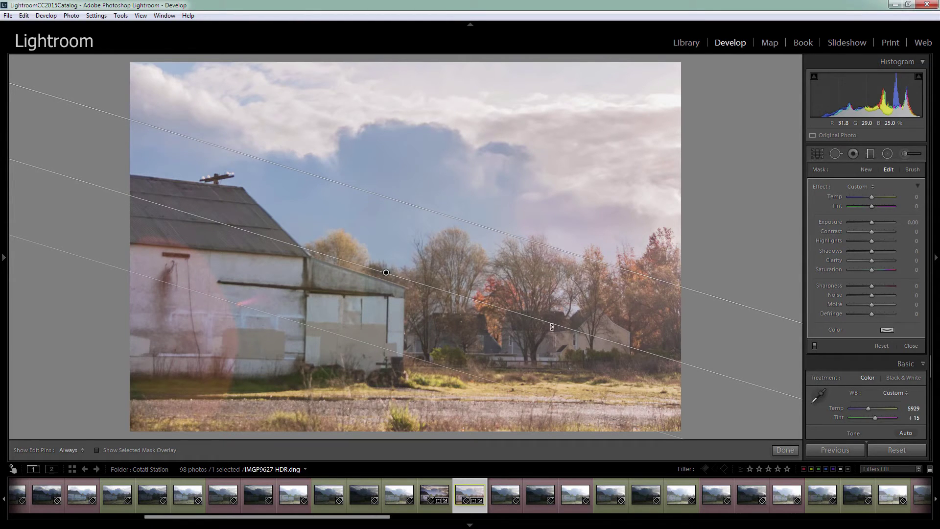
{"action": "left_click_drag", "start_coordinate": [564, 328], "coordinate": [564, 329]}
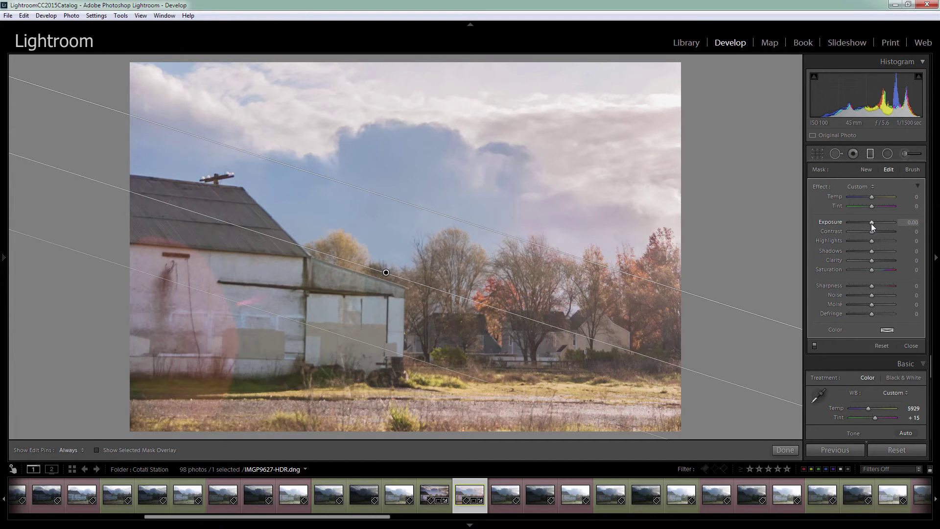
{"action": "left_click_drag", "start_coordinate": [872, 223], "coordinate": [871, 222]}
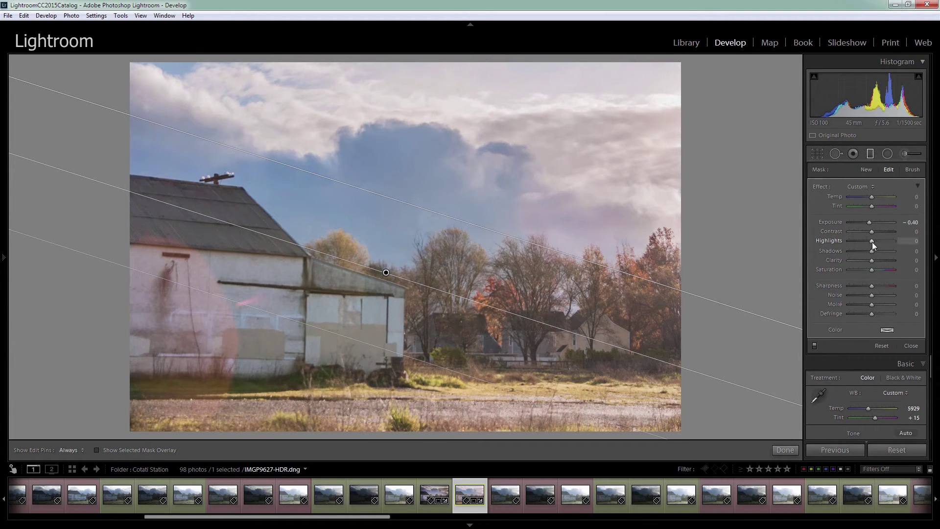
{"action": "left_click_drag", "start_coordinate": [873, 245], "coordinate": [863, 245]}
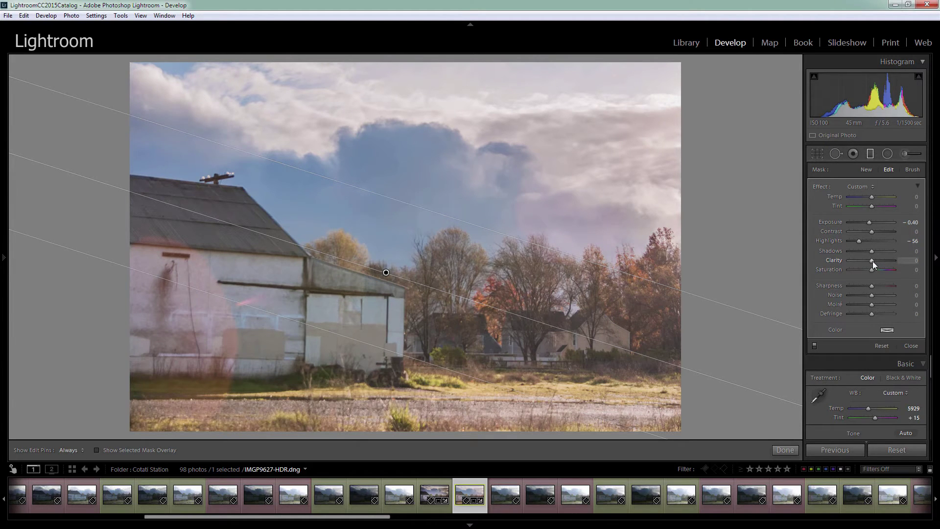
{"action": "left_click_drag", "start_coordinate": [873, 261], "coordinate": [876, 260]}
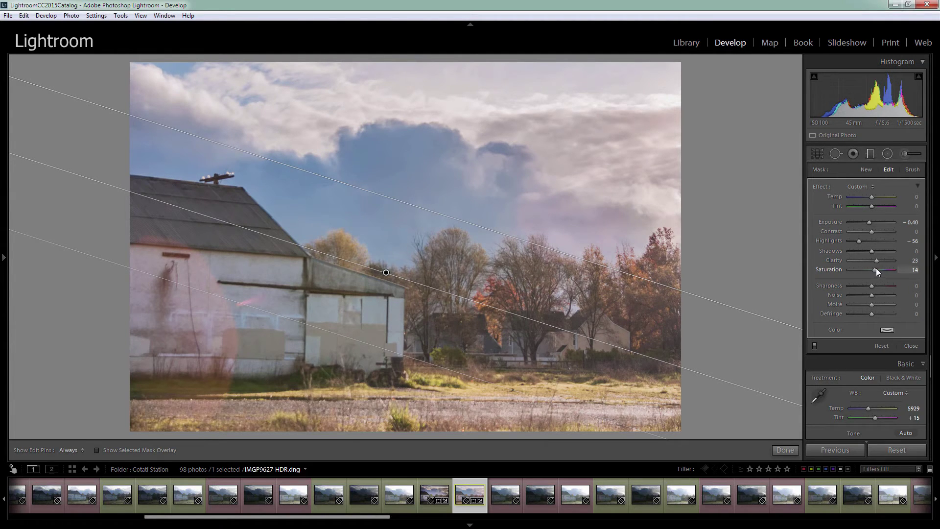
{"action": "left_click_drag", "start_coordinate": [876, 269], "coordinate": [878, 268]}
Step: Give the sky filter a pale yellow tint (hue 59, saturation 22) and finish the filter
{"action": "left_click", "coordinate": [888, 331]}
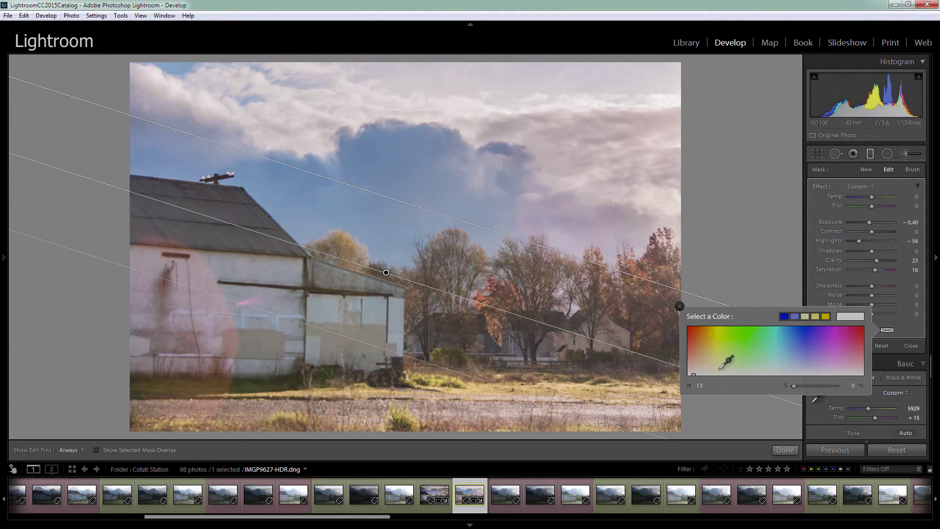
{"action": "left_click_drag", "start_coordinate": [720, 361], "coordinate": [717, 364]}
{"action": "left_click_drag", "start_coordinate": [717, 364], "coordinate": [716, 367]}
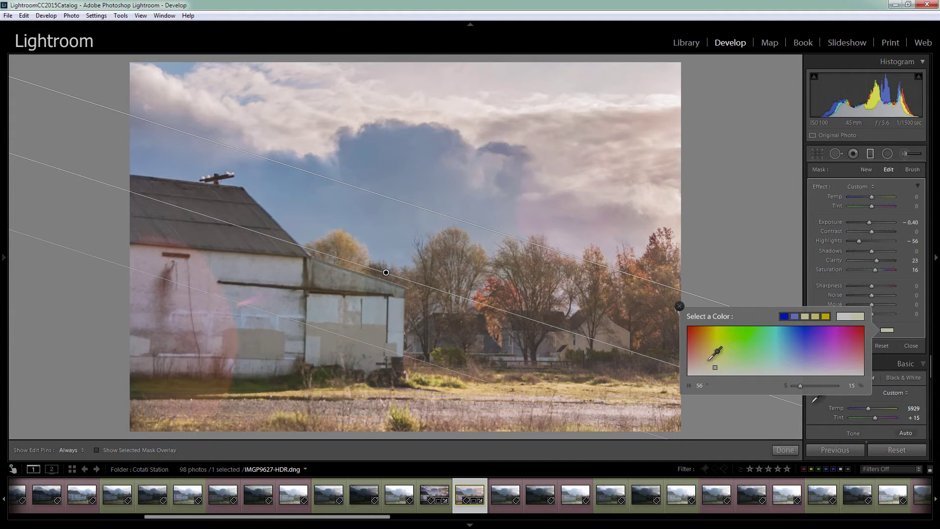
{"action": "left_click_drag", "start_coordinate": [716, 367], "coordinate": [718, 359]}
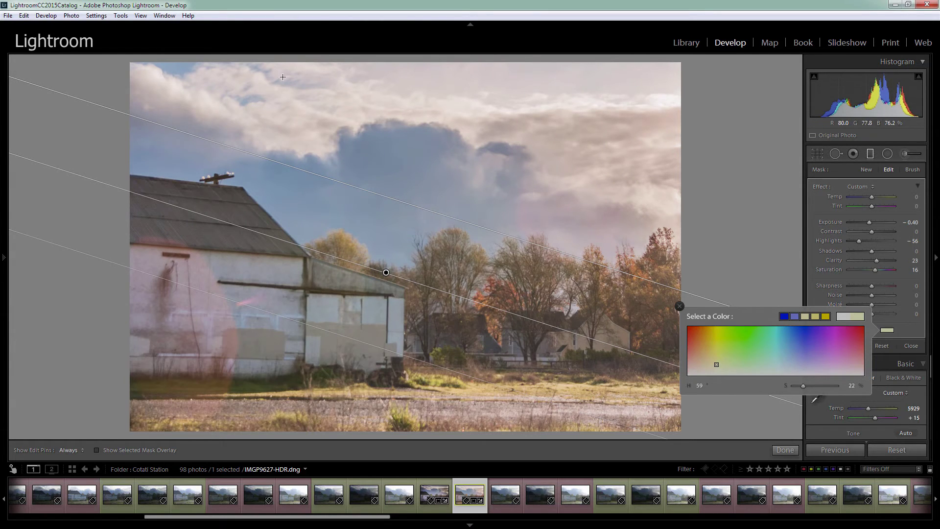
{"action": "left_click", "coordinate": [679, 306]}
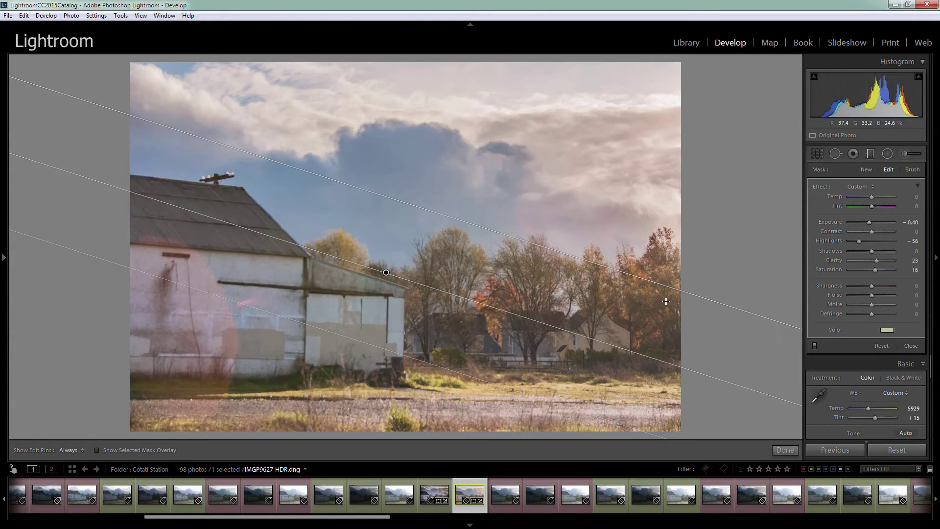
{"action": "left_click", "coordinate": [789, 450]}
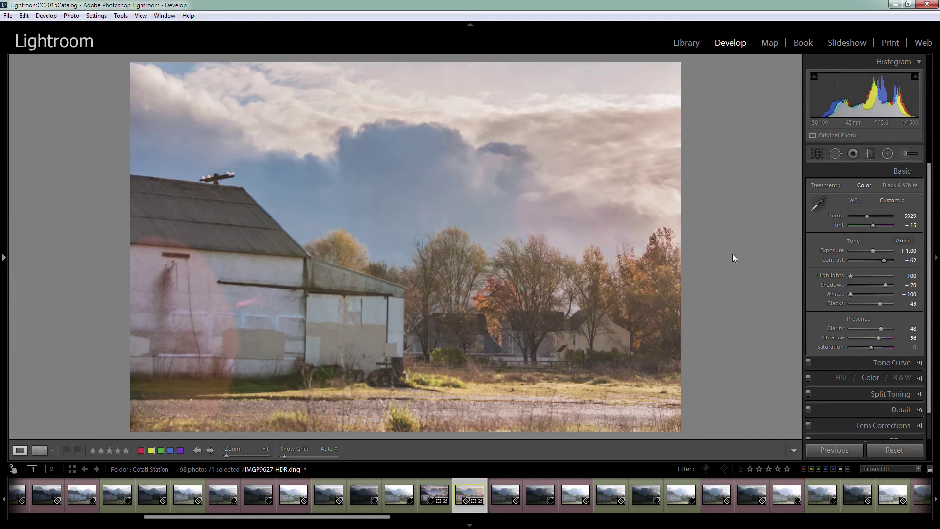
Step: Add a reset graduated filter at the left edge with Exposure −0.04, Contrast 58, Clarity 43
{"action": "left_click", "coordinate": [870, 154]}
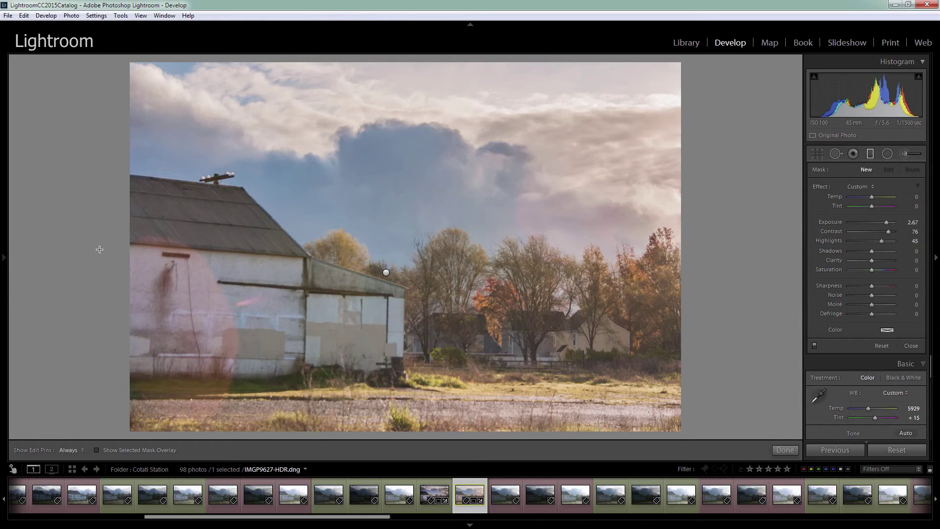
{"action": "left_click_drag", "start_coordinate": [100, 250], "coordinate": [64, 247]}
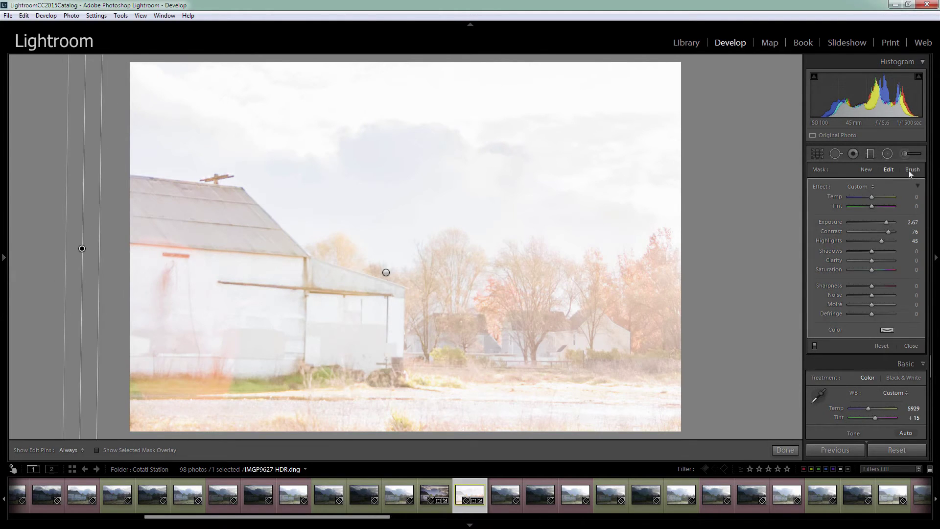
{"action": "double_click", "coordinate": [822, 186]}
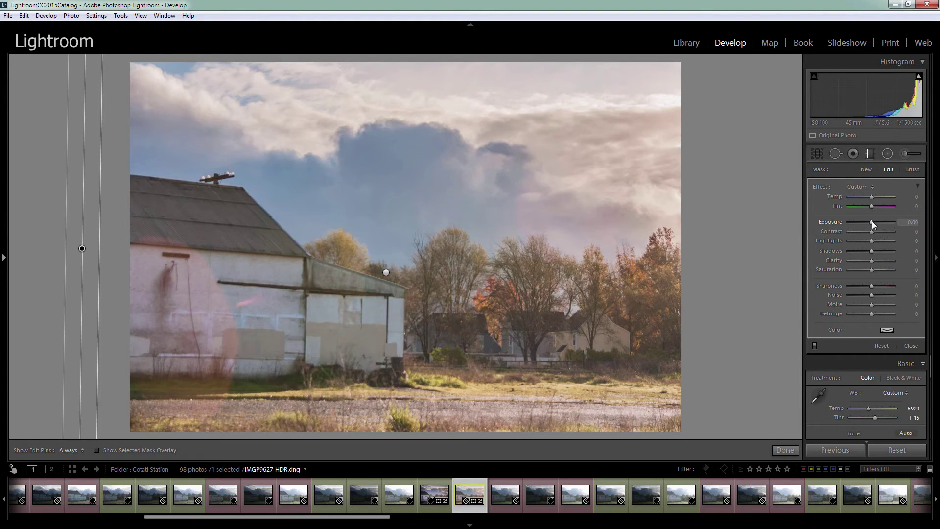
{"action": "left_click_drag", "start_coordinate": [872, 221], "coordinate": [871, 221]}
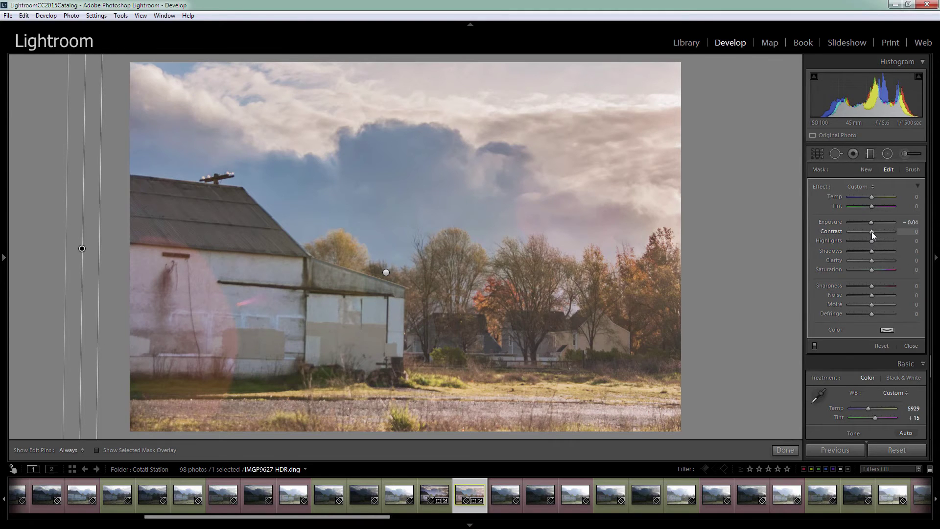
{"action": "left_click_drag", "start_coordinate": [872, 231], "coordinate": [885, 231]}
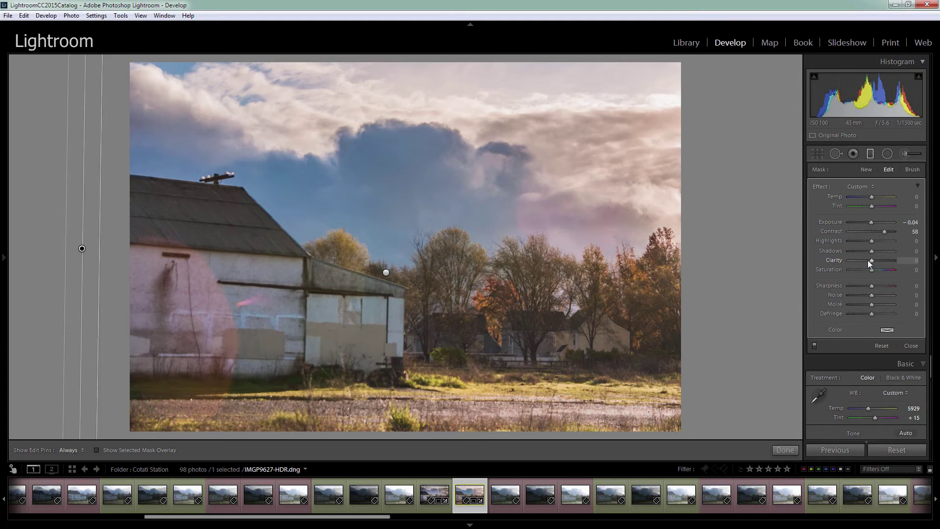
{"action": "left_click_drag", "start_coordinate": [871, 260], "coordinate": [882, 262]}
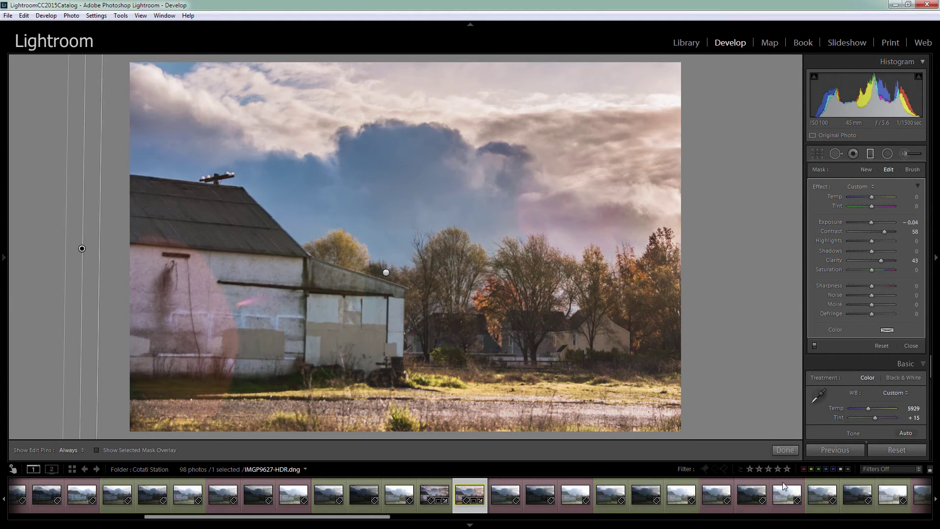
Step: Close the left-edge graduated filter and add a post-crop vignette with Amount -17
{"action": "left_click", "coordinate": [789, 450]}
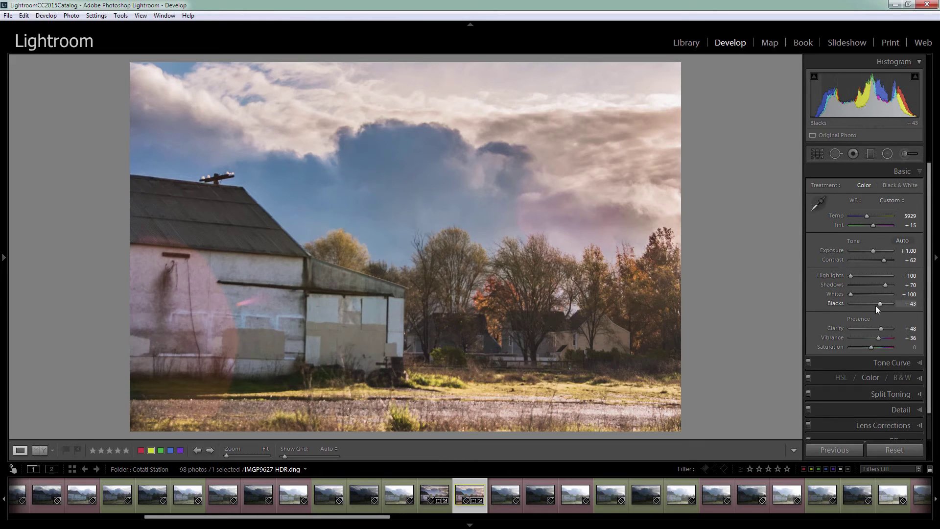
{"action": "scroll", "coordinate": [927, 404], "scroll_direction": "down", "scroll_amount": 2}
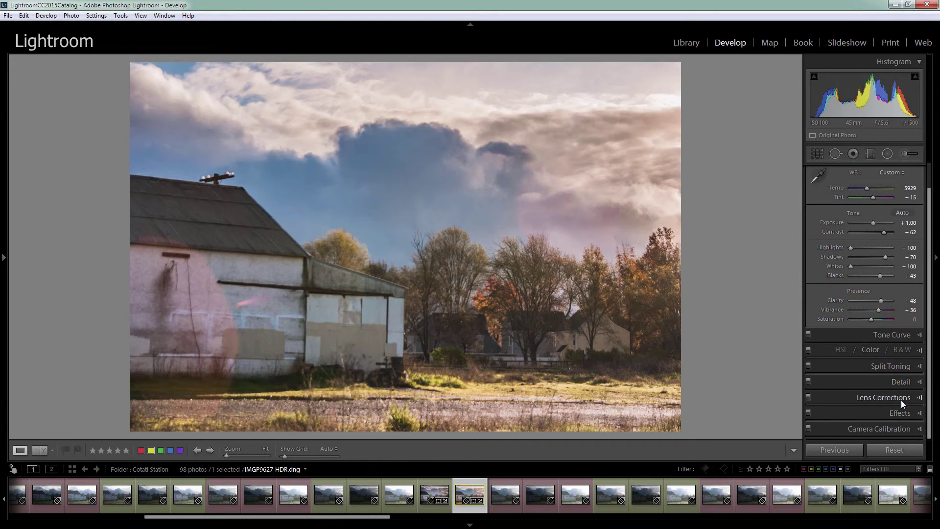
{"action": "left_click", "coordinate": [901, 414]}
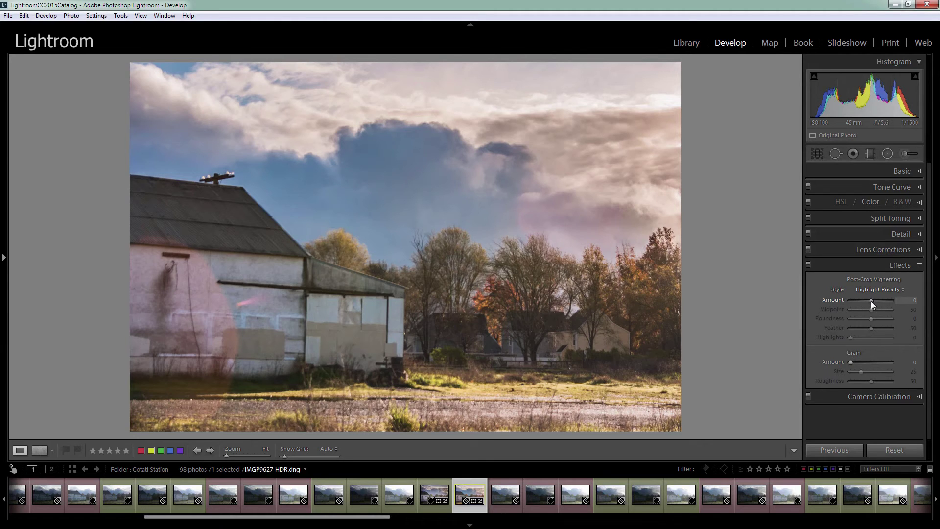
{"action": "left_click_drag", "start_coordinate": [872, 301], "coordinate": [868, 303]}
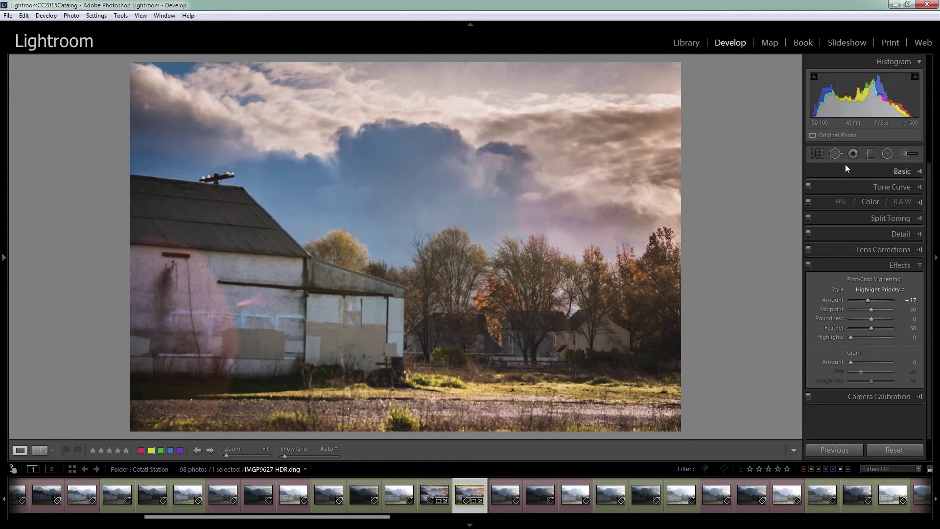
Step: Add a graduated filter over the gravel foreground, reset its effects, and darken it to Exposure -0.75
{"action": "left_click", "coordinate": [870, 155]}
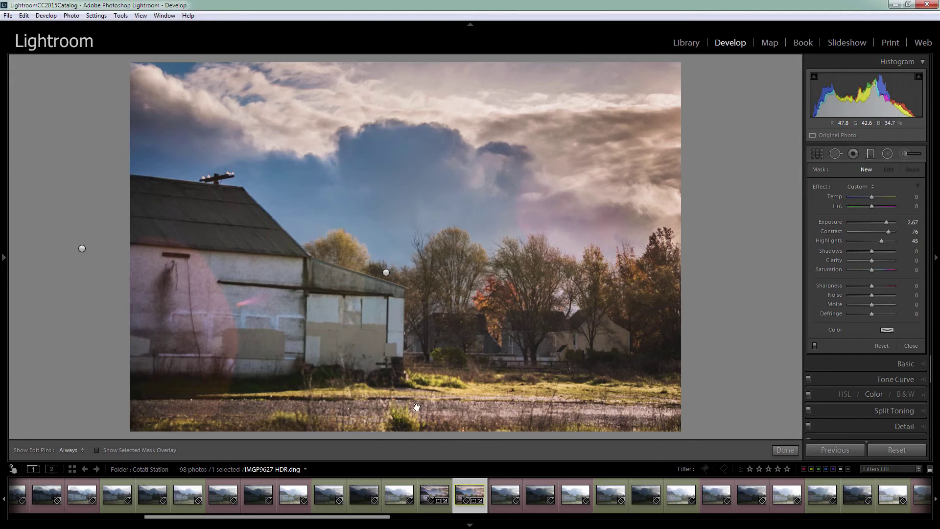
{"action": "left_click_drag", "start_coordinate": [418, 410], "coordinate": [417, 398]}
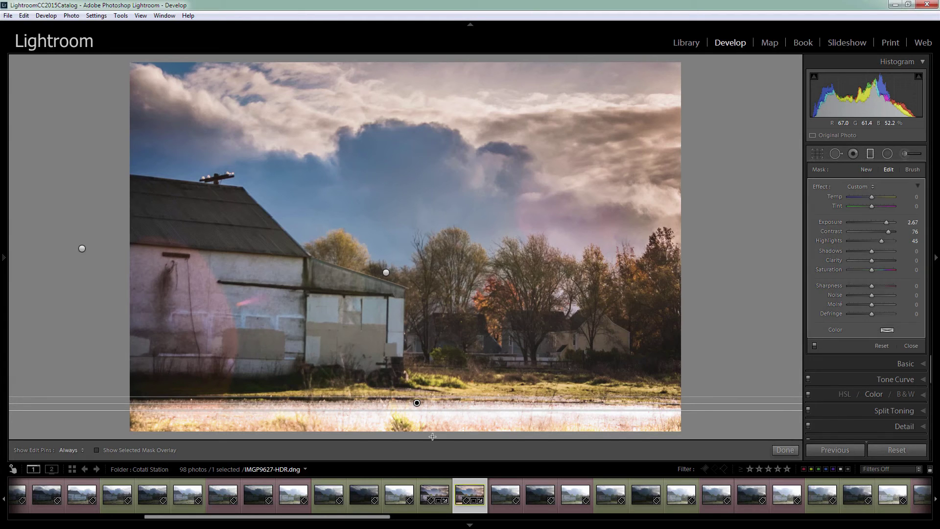
{"action": "double_click", "coordinate": [820, 184]}
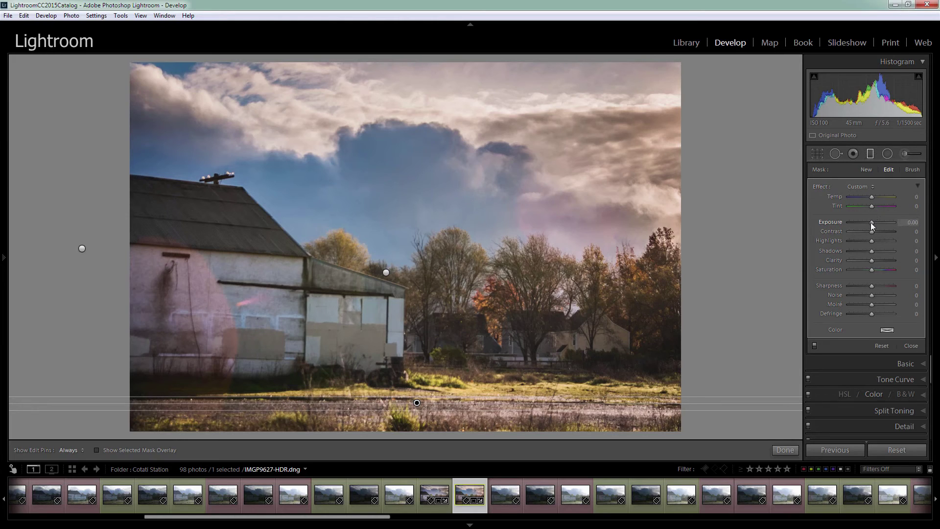
{"action": "left_click_drag", "start_coordinate": [871, 223], "coordinate": [868, 223]}
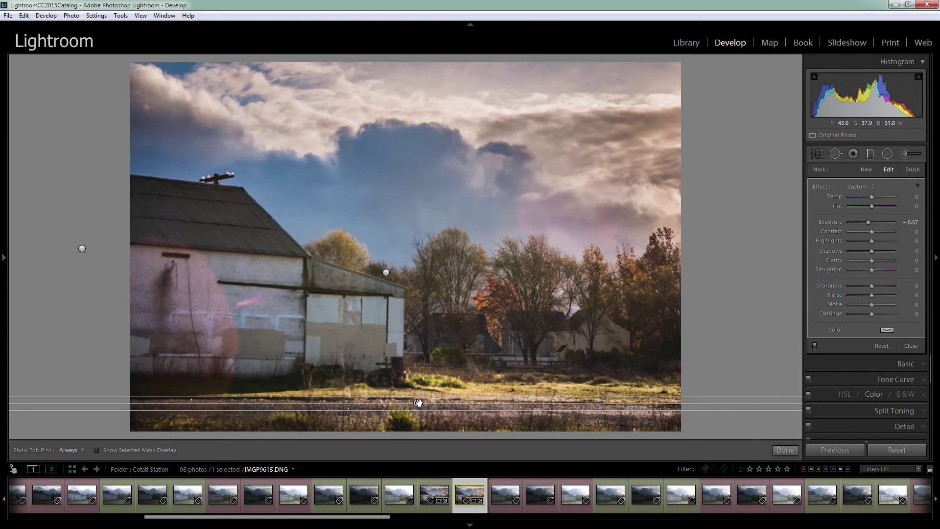
{"action": "left_click_drag", "start_coordinate": [415, 405], "coordinate": [424, 424]}
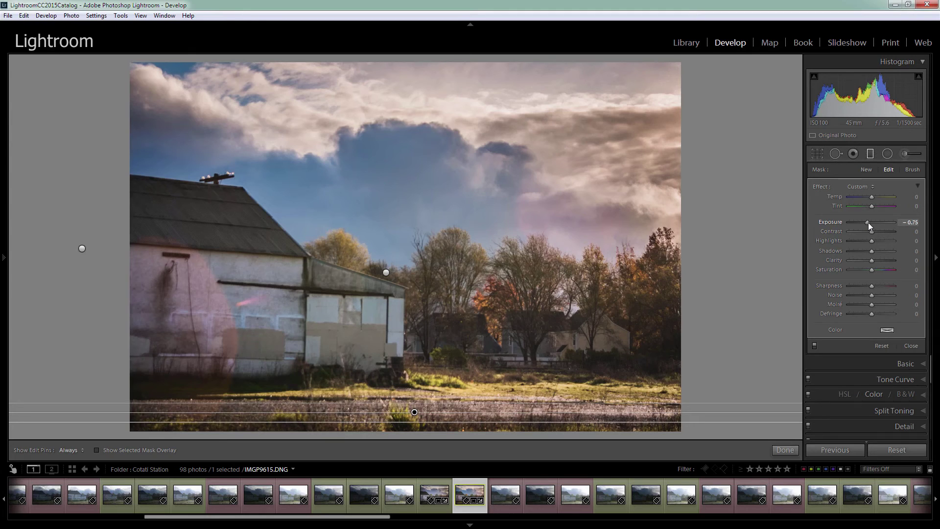
{"action": "left_click_drag", "start_coordinate": [869, 222], "coordinate": [867, 223]}
{"action": "left_click", "coordinate": [786, 450]}
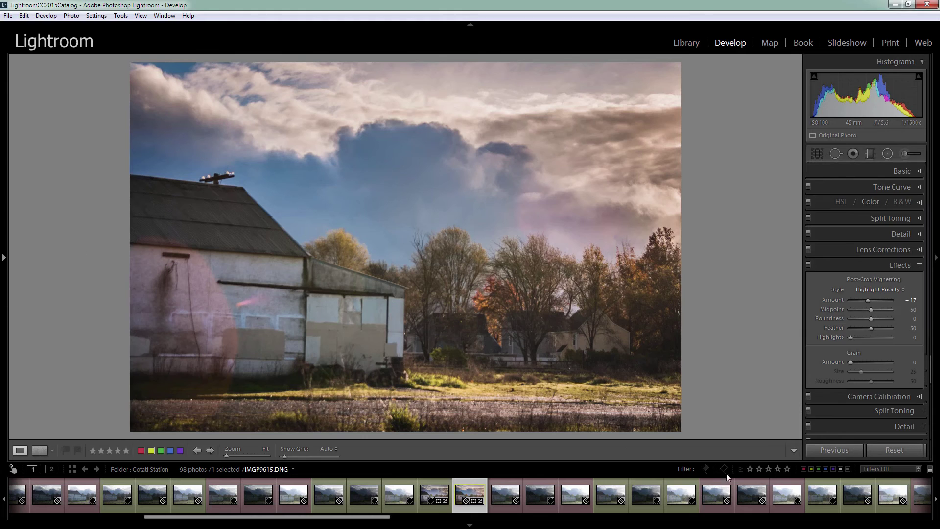
Step: Draw a radial filter ellipse sized around the central trees and houses
{"action": "left_click", "coordinate": [887, 154]}
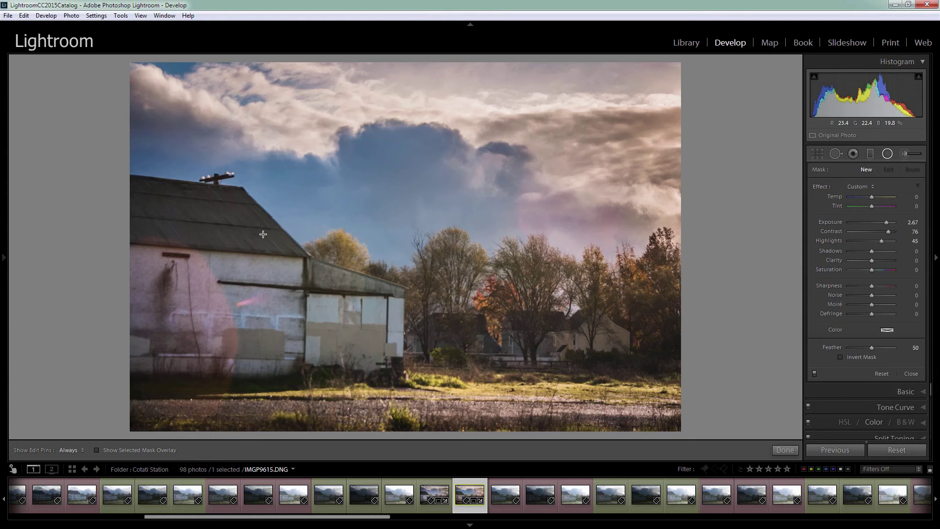
{"action": "left_click_drag", "start_coordinate": [274, 234], "coordinate": [545, 325]}
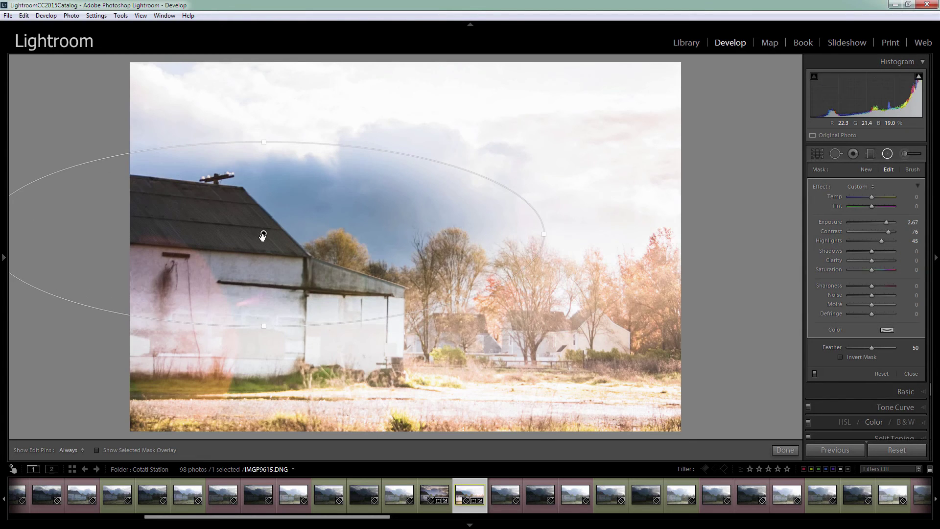
{"action": "left_click_drag", "start_coordinate": [326, 256], "coordinate": [438, 307]}
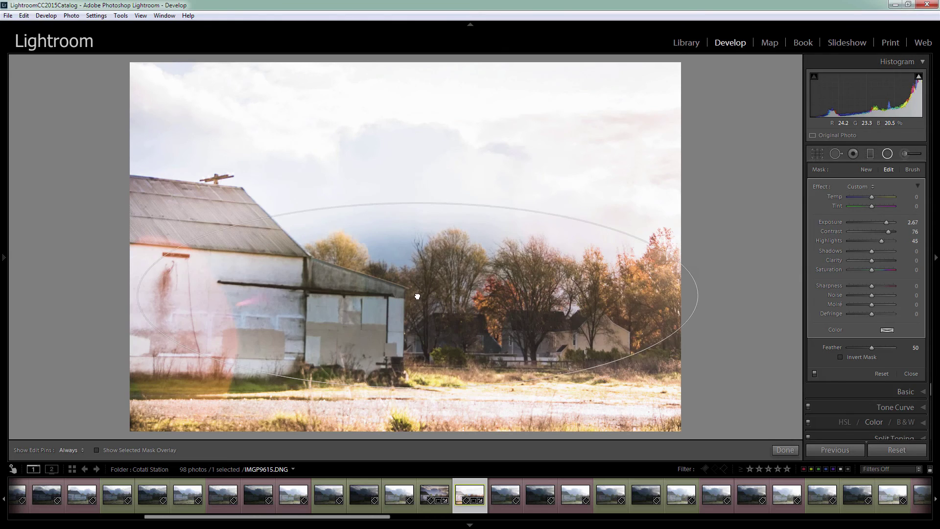
{"action": "left_click_drag", "start_coordinate": [694, 295], "coordinate": [614, 302]}
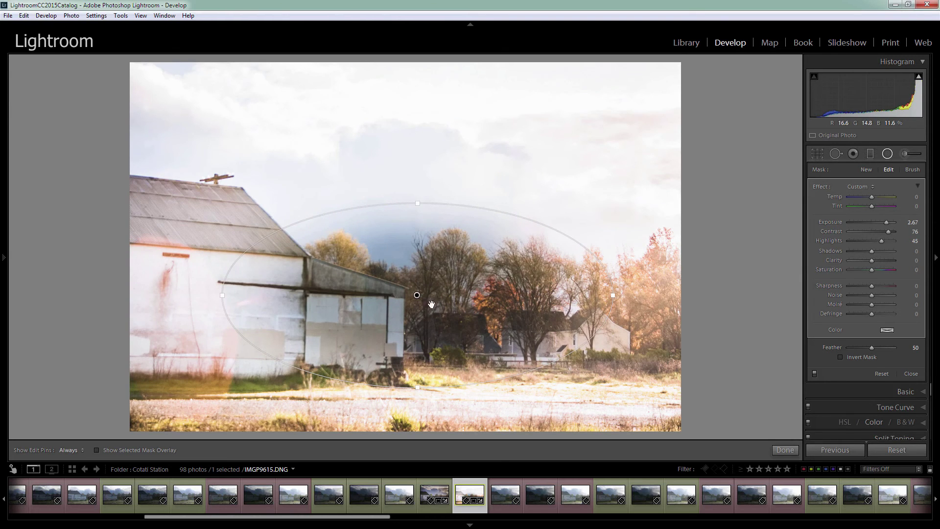
{"action": "left_click_drag", "start_coordinate": [426, 294], "coordinate": [452, 297]}
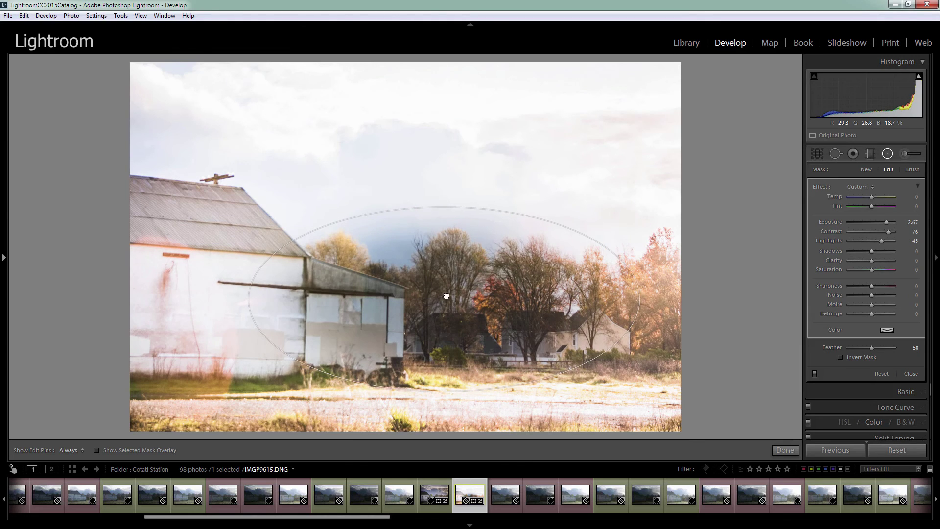
{"action": "left_click_drag", "start_coordinate": [446, 210], "coordinate": [445, 213]}
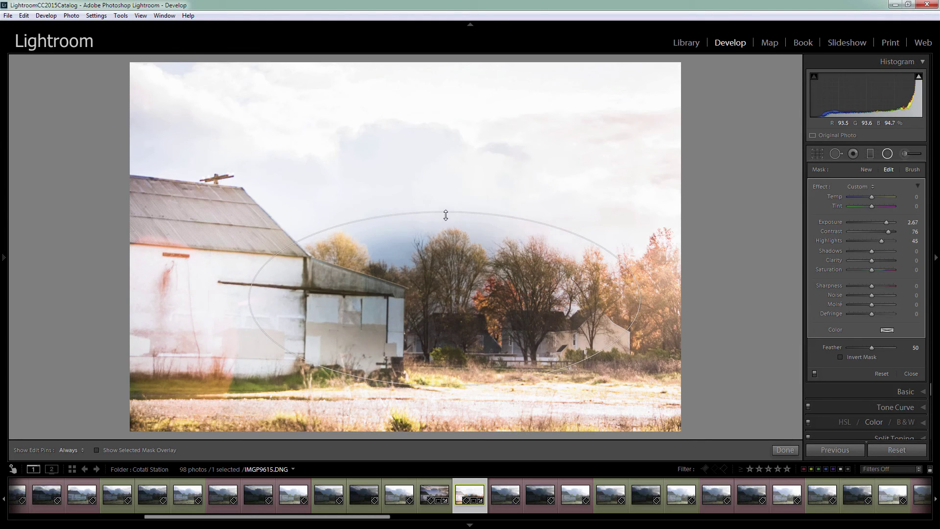
Step: Reset the radial filter, invert its mask for Exposure 0.40 and Feather 66, and recentre the ellipse
{"action": "double_click", "coordinate": [821, 186]}
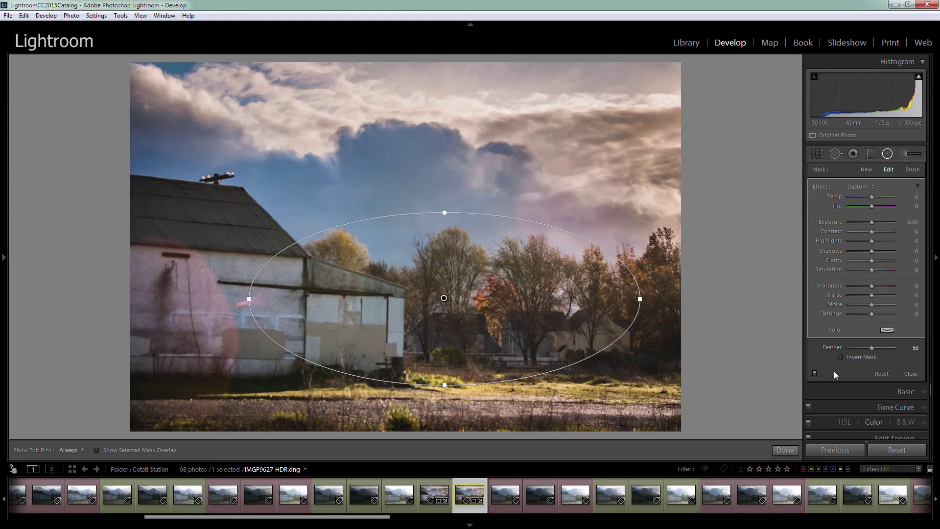
{"action": "left_click", "coordinate": [840, 357]}
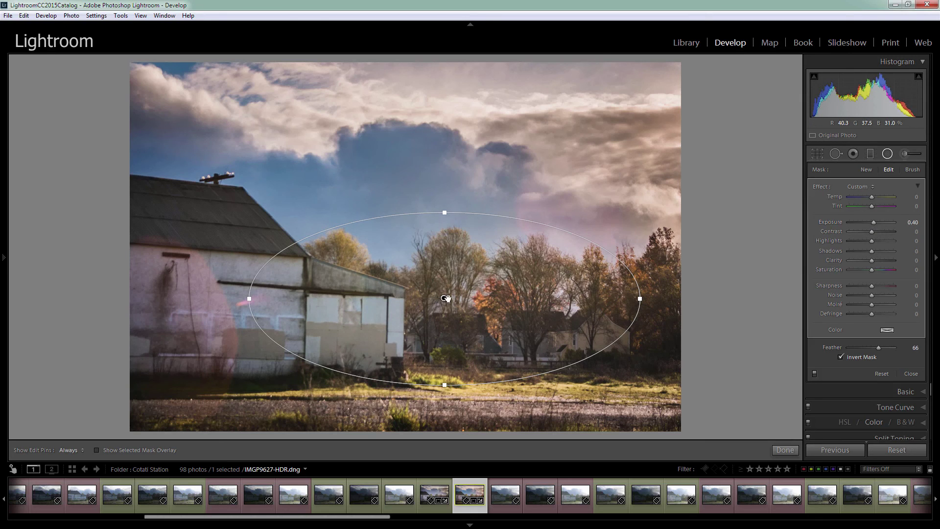
{"action": "left_click_drag", "start_coordinate": [447, 298], "coordinate": [467, 305]}
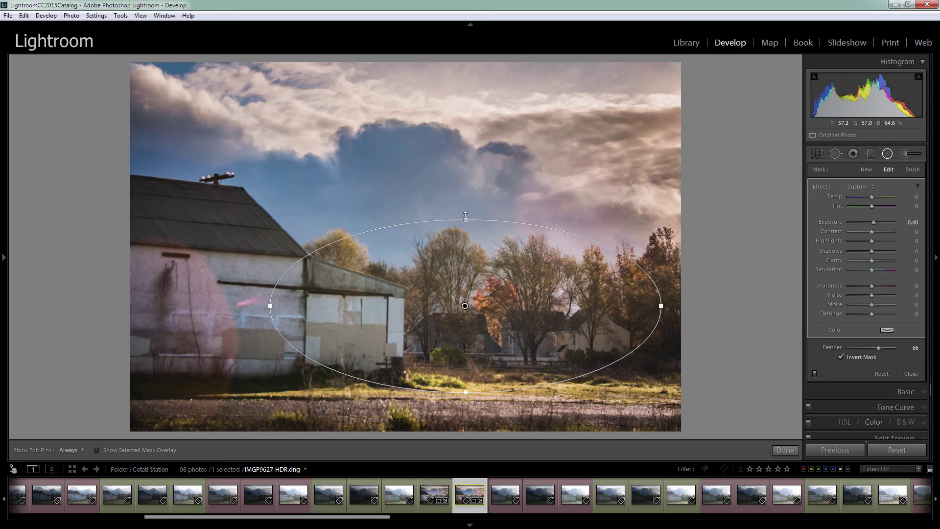
{"action": "left_click_drag", "start_coordinate": [466, 216], "coordinate": [466, 240]}
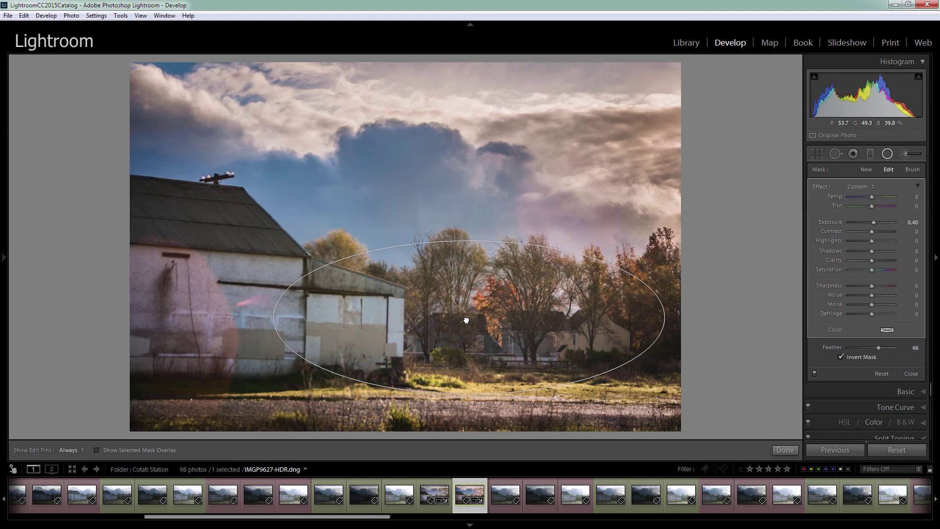
{"action": "left_click", "coordinate": [786, 450]}
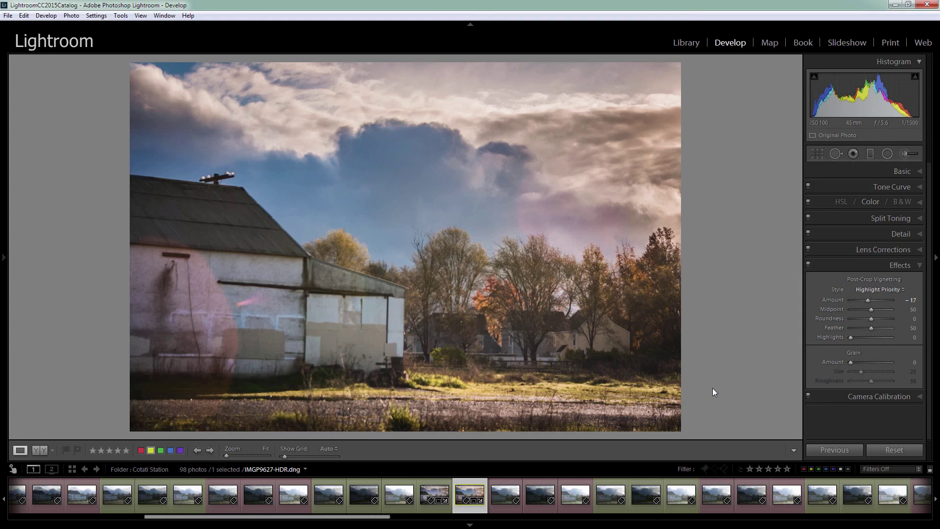
{"action": "key", "text": "backslash"}
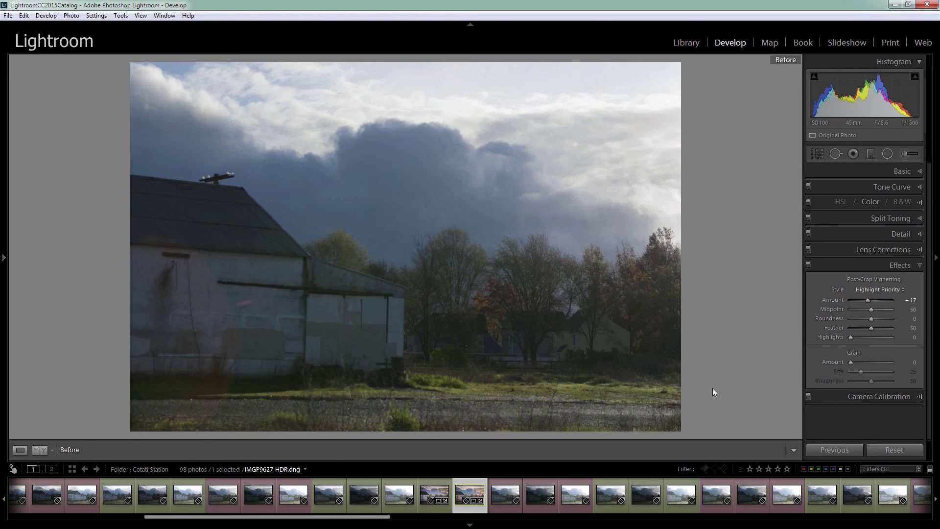
{"action": "key", "text": "backslash"}
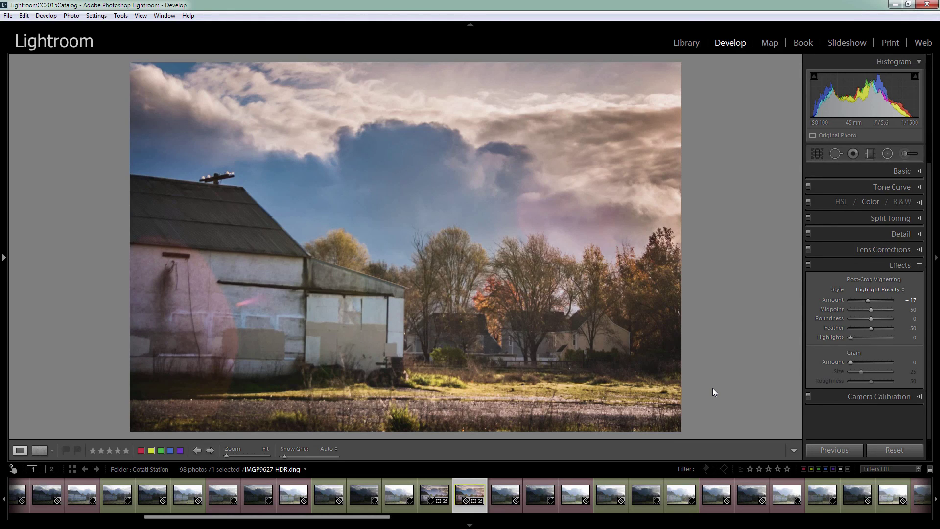